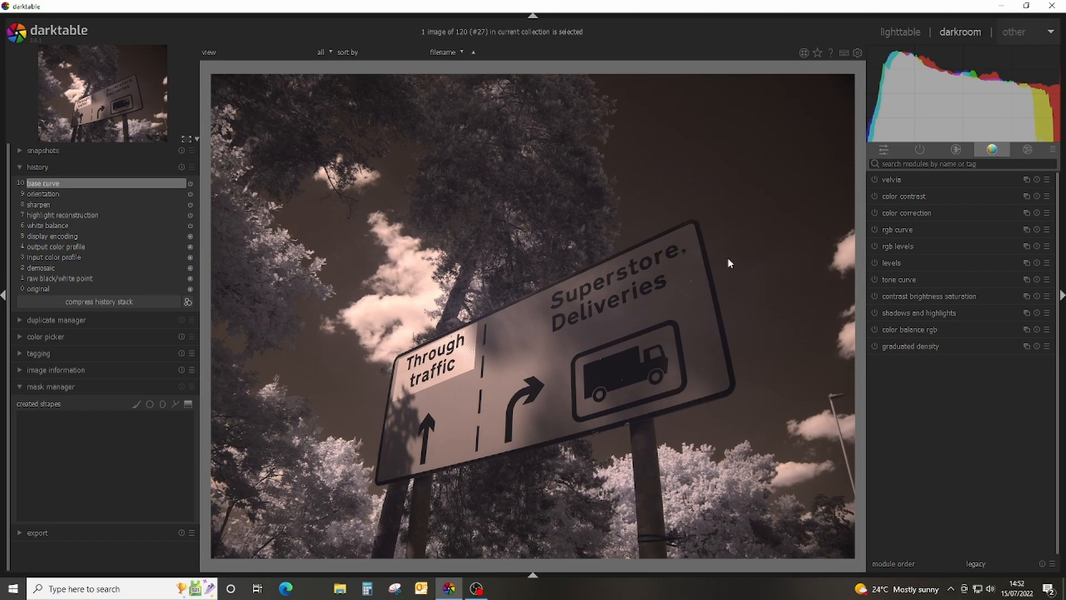
Convert the superstore sign photo to black and white with the monochrome module and enable local contrast
left_click(1029, 150)
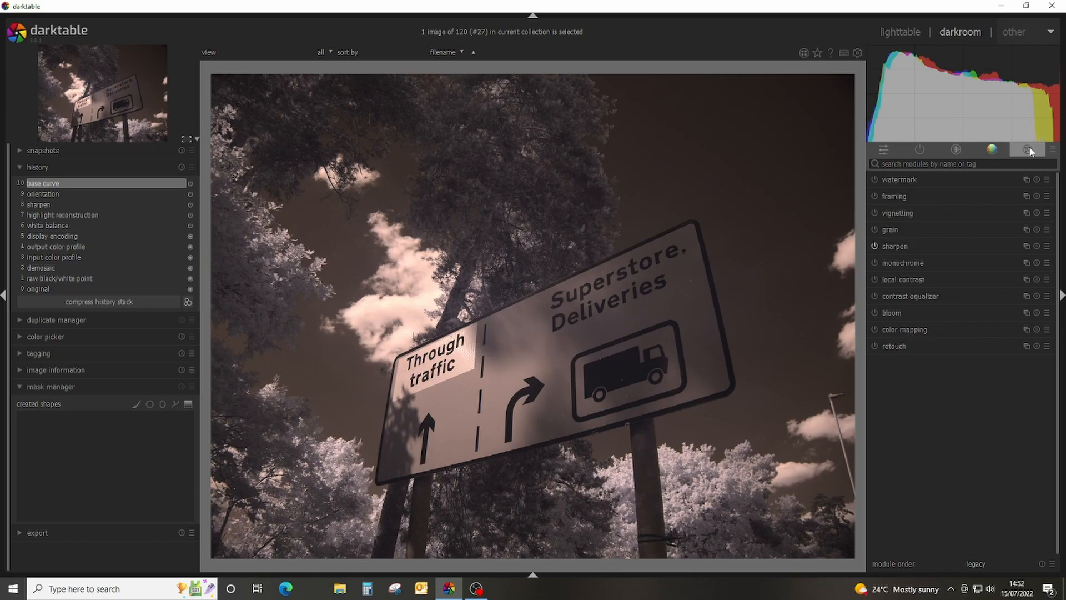
left_click(875, 261)
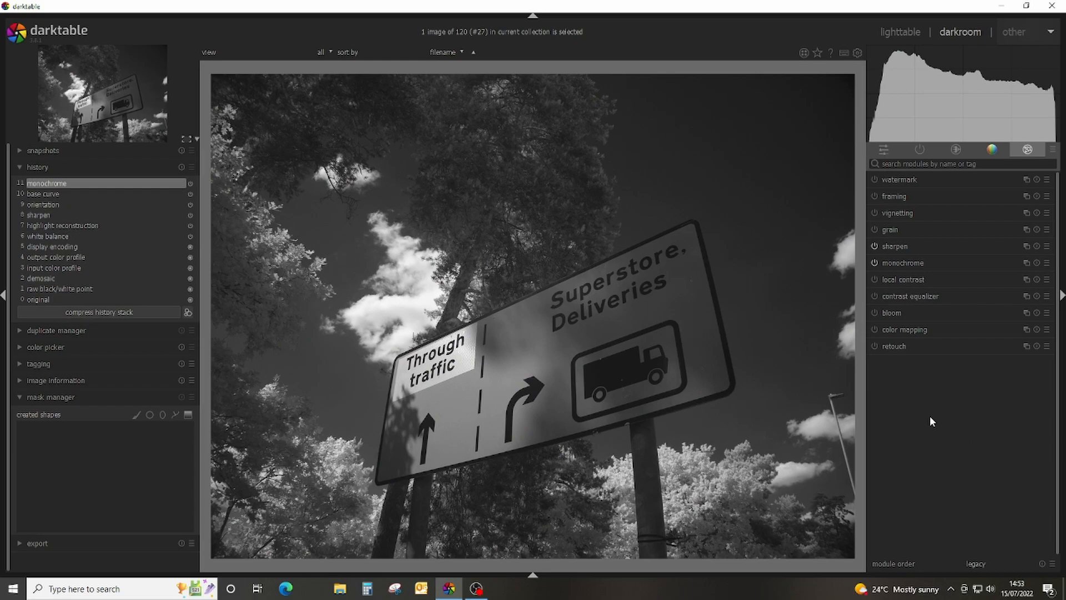
left_click(874, 279)
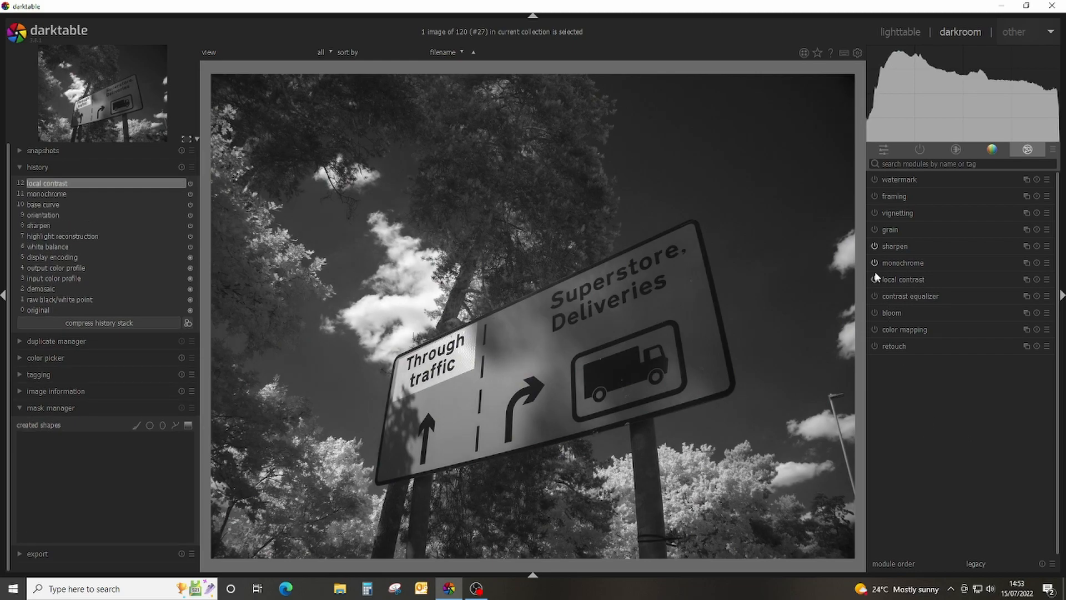
Enable shadows and highlights on the sign photo and adjust the end points of its tone curve
left_click(998, 155)
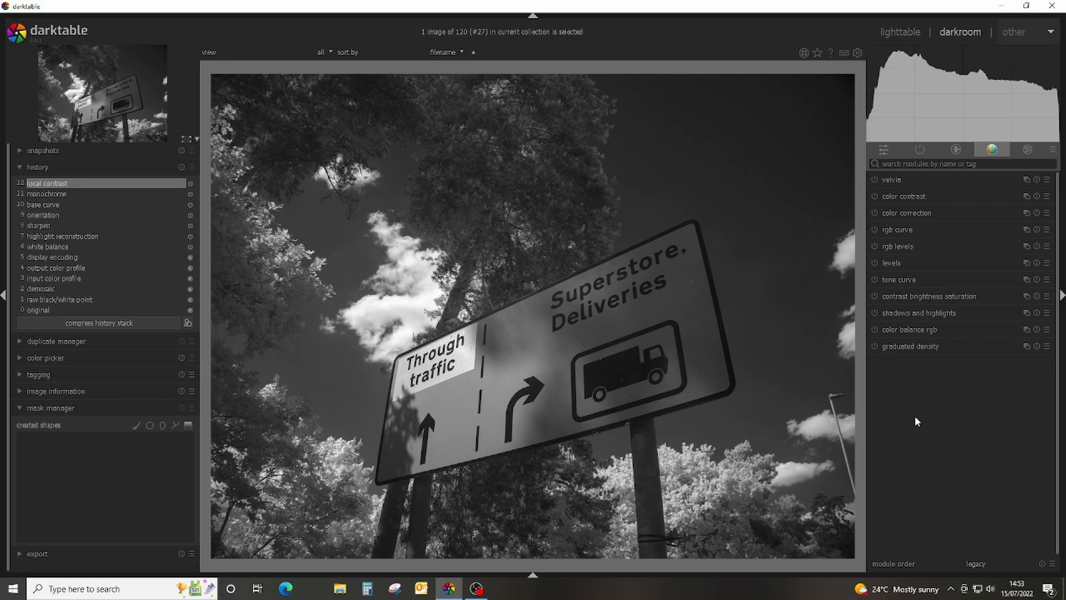
left_click(875, 312)
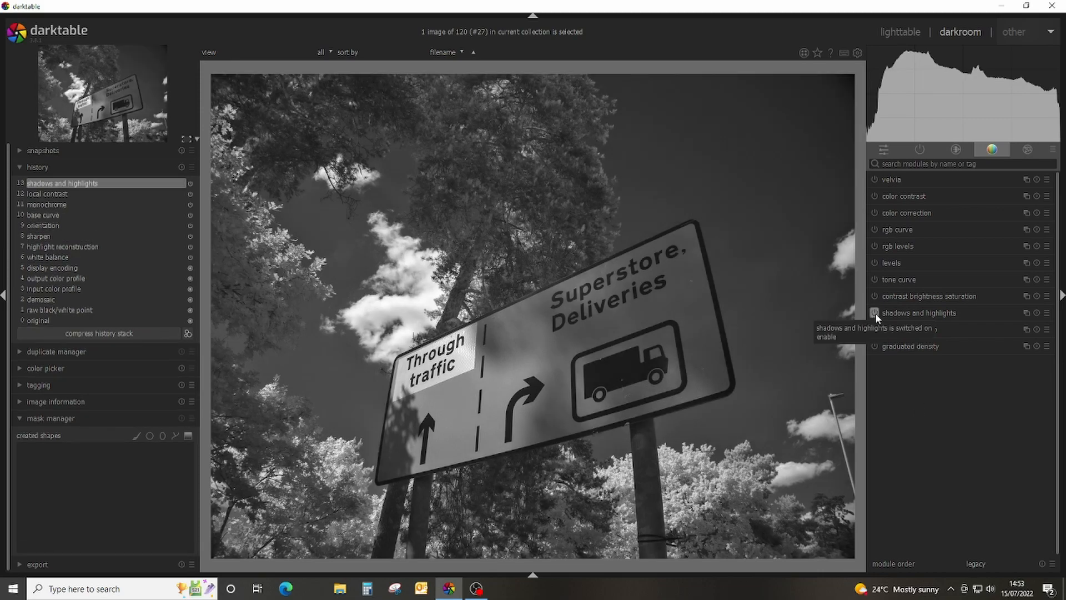
left_click(898, 279)
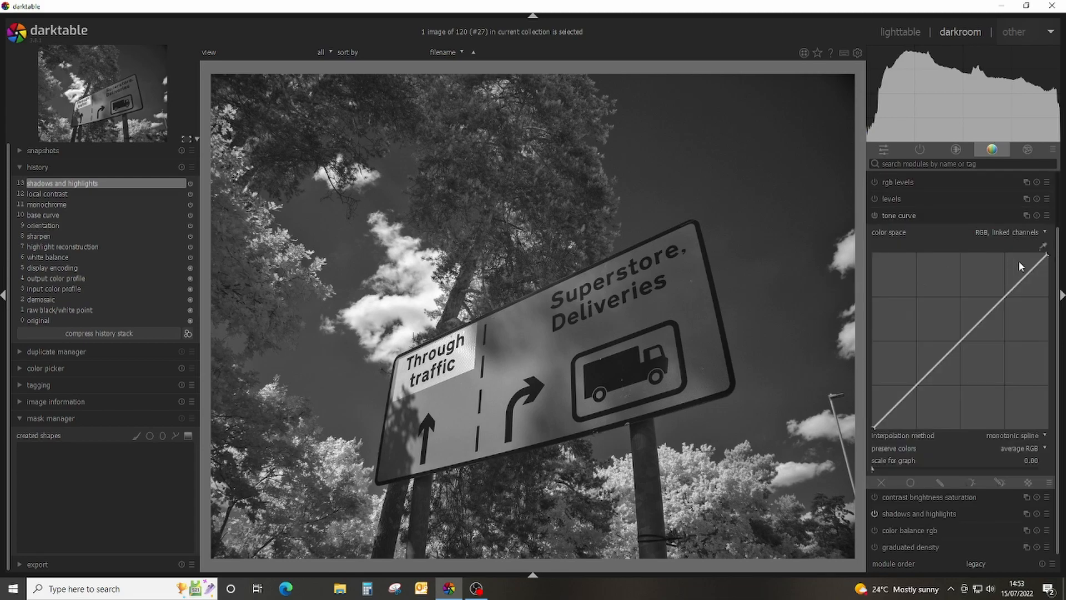
left_click(1047, 256)
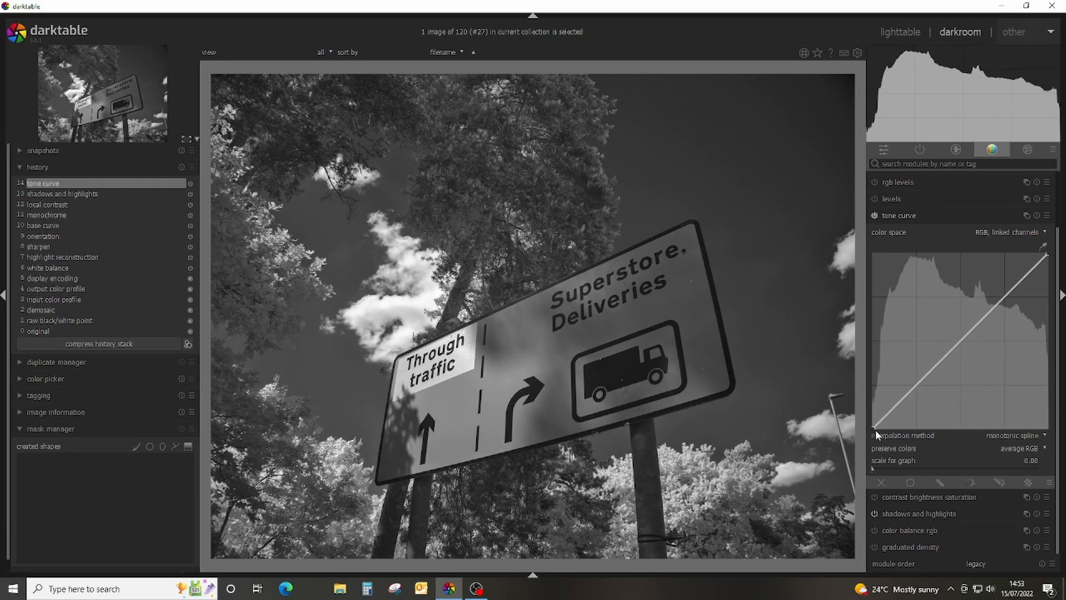
left_click_drag(879, 429, 872, 429)
left_click(905, 215)
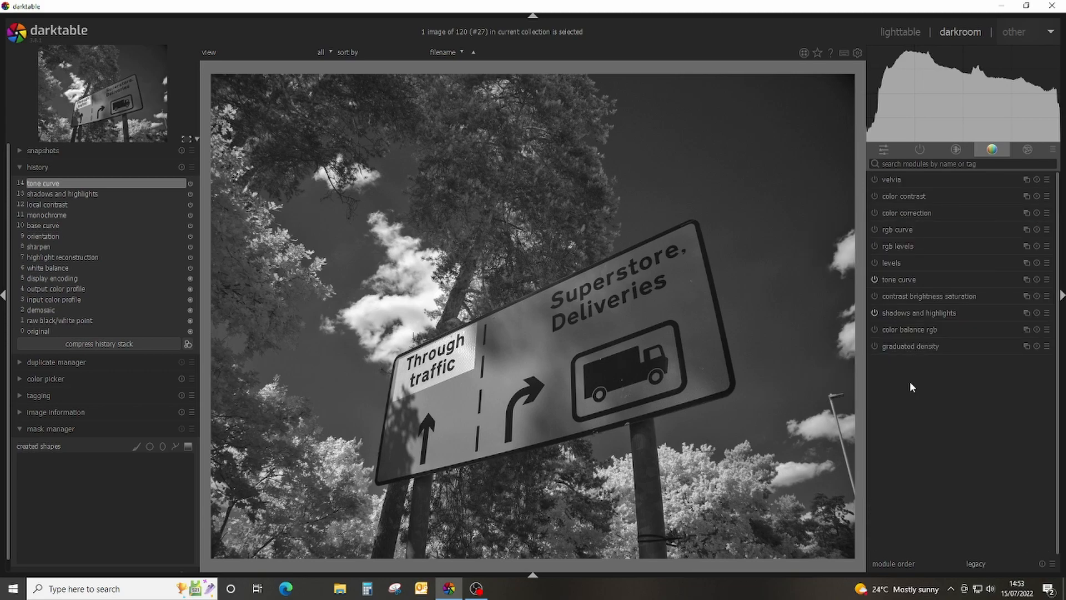
Enable filmic rgb and crop away the strip of sky with the lamp post beside the sign
left_click(955, 153)
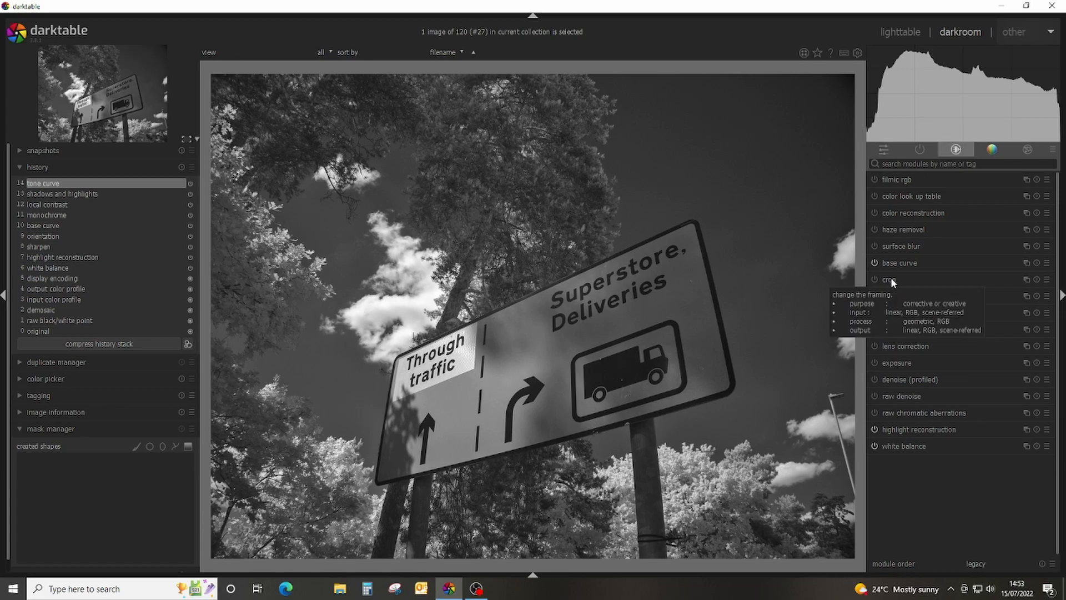
left_click(875, 180)
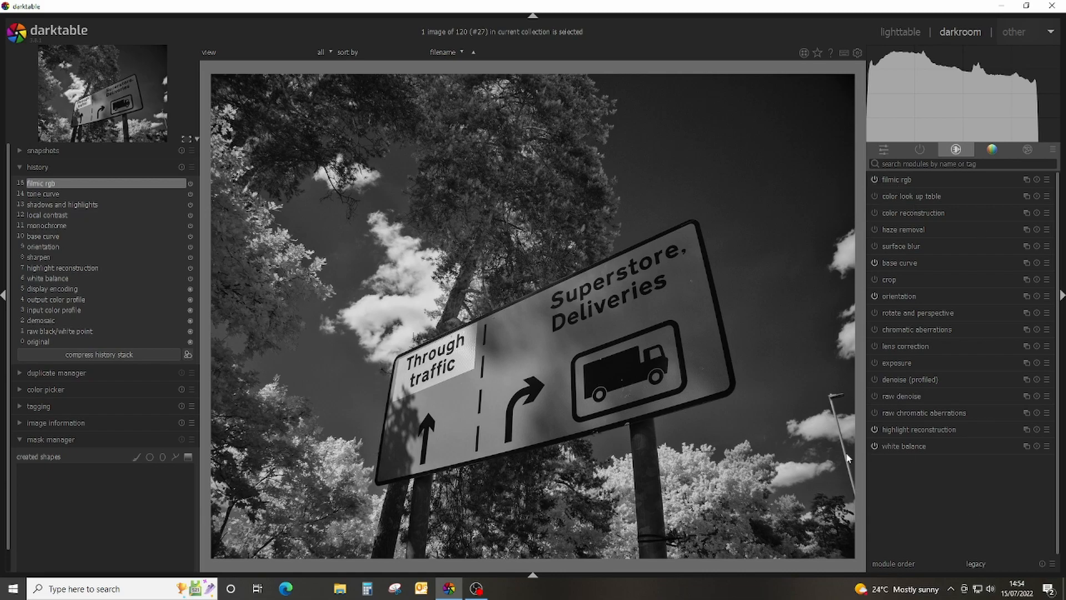
left_click(891, 279)
left_click_drag(854, 301, 762, 289)
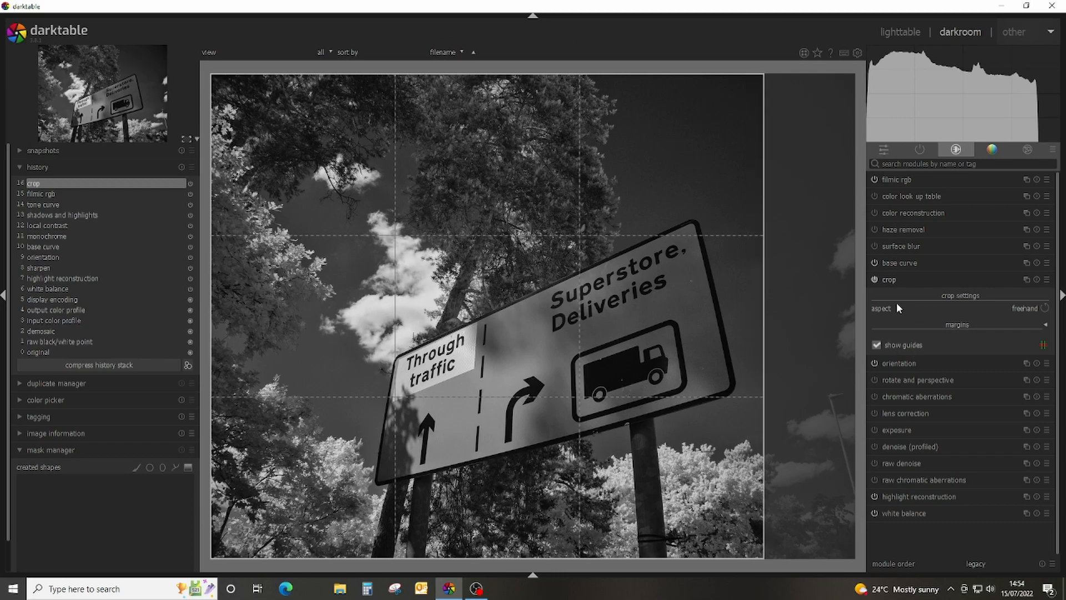
left_click(891, 280)
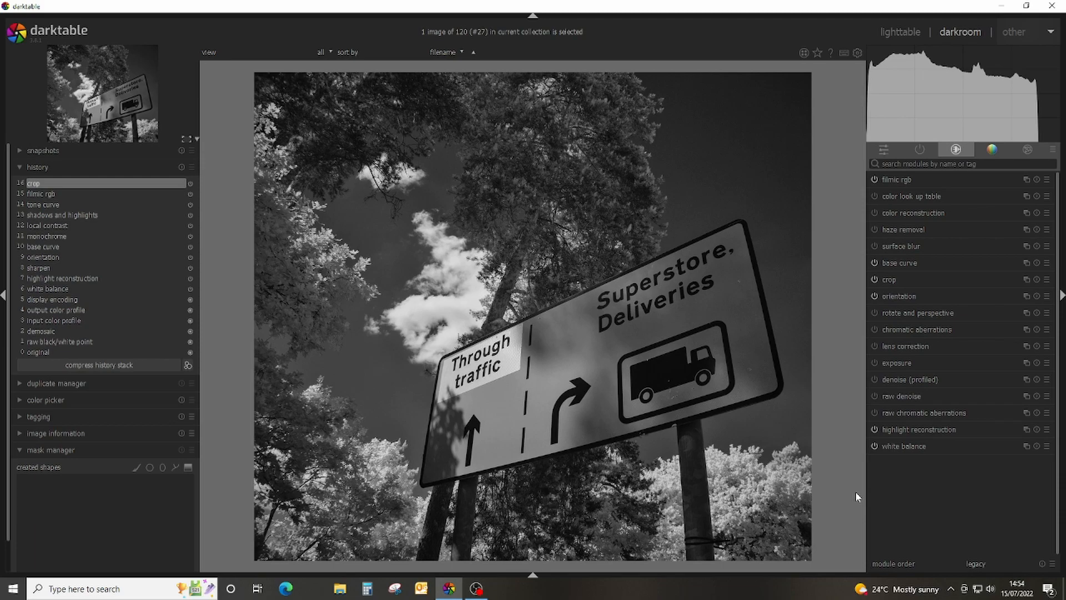
Export the edited sign photo from the lighttable as a JPEG into the "2022-07-14 - Bordon" folder
left_click(898, 32)
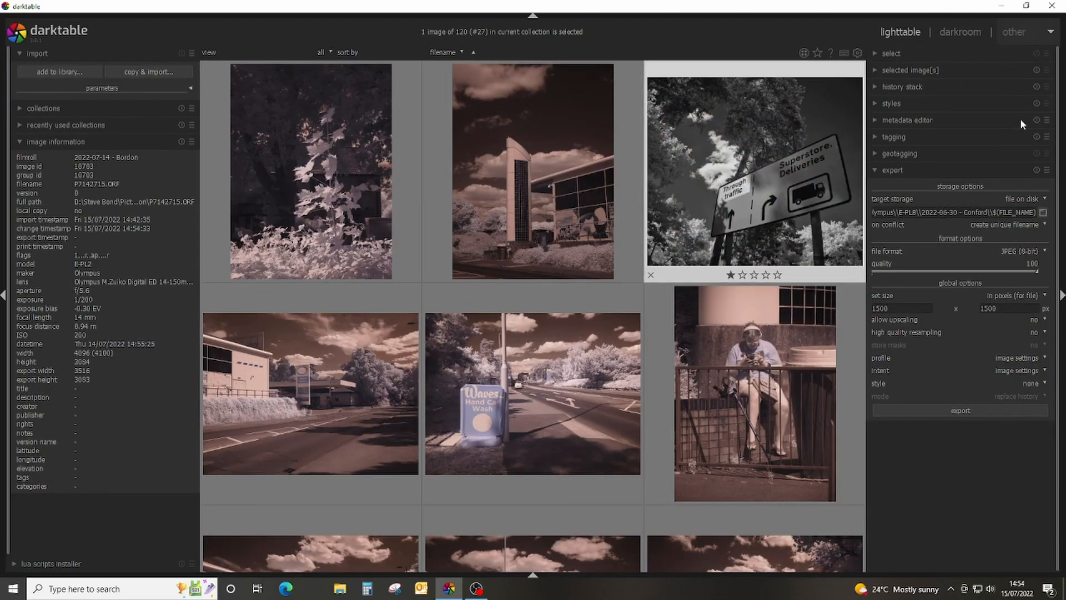
left_click(986, 410)
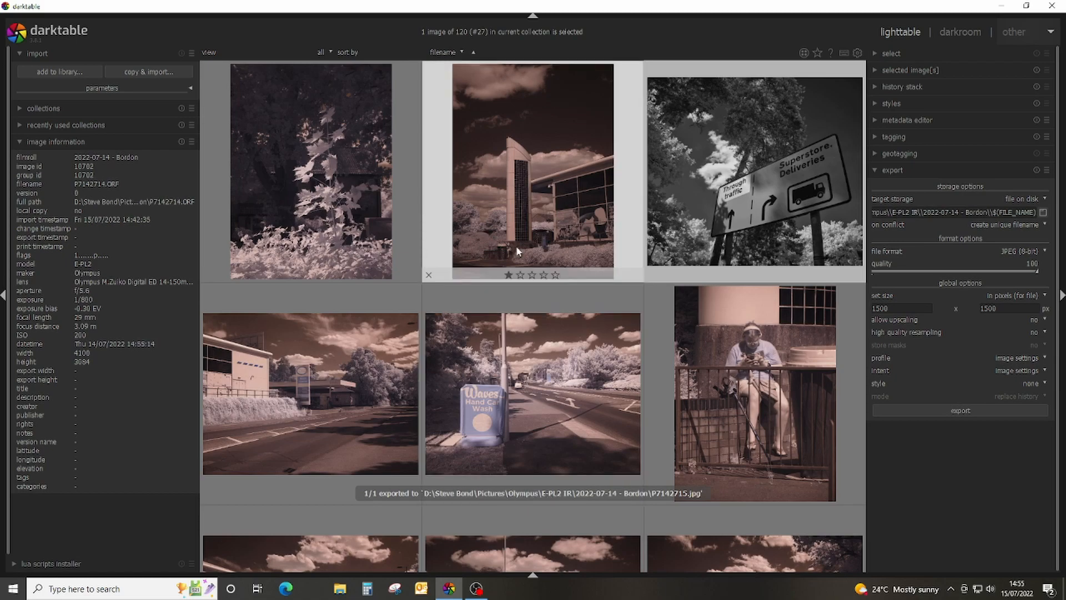
Open the portrait-format photo of the paved courtyard with two white trees in the darkroom
scroll(539, 207, "down", 1)
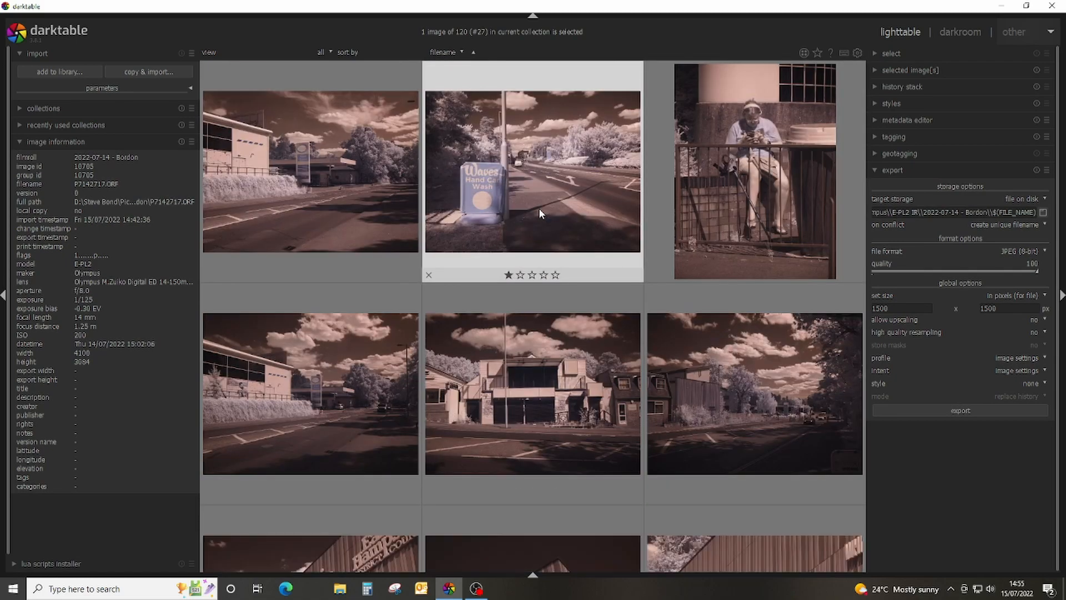
scroll(541, 212, "down", 4)
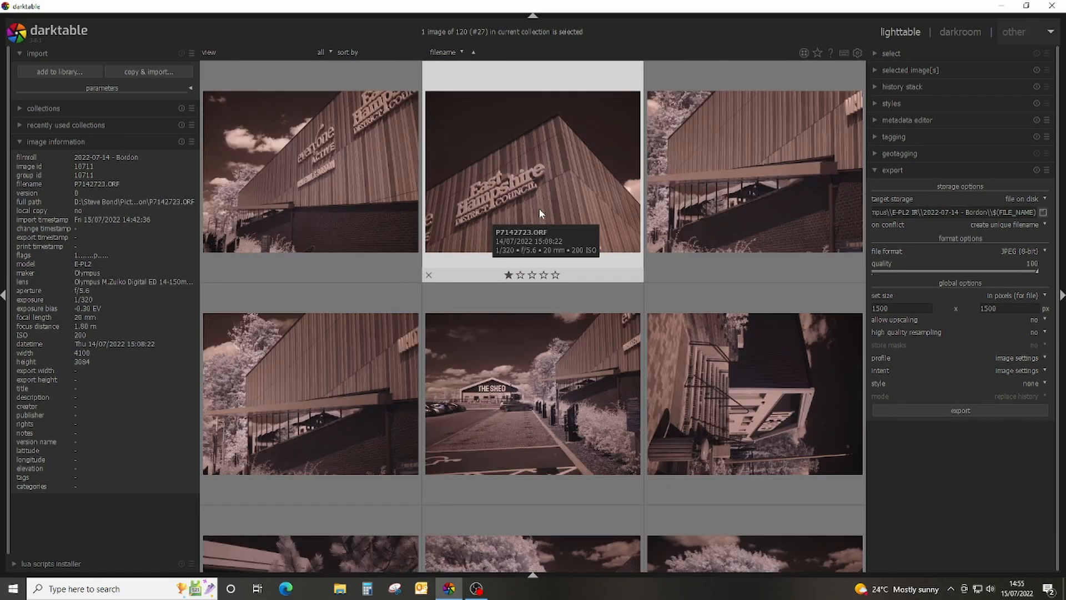
scroll(540, 212, "down", 20)
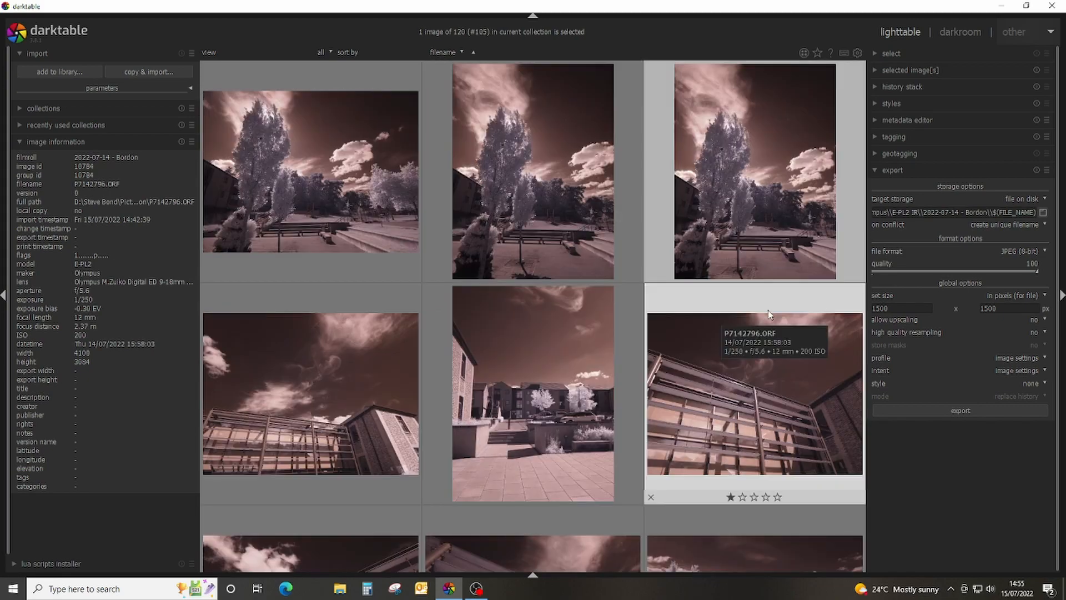
double_click(542, 382)
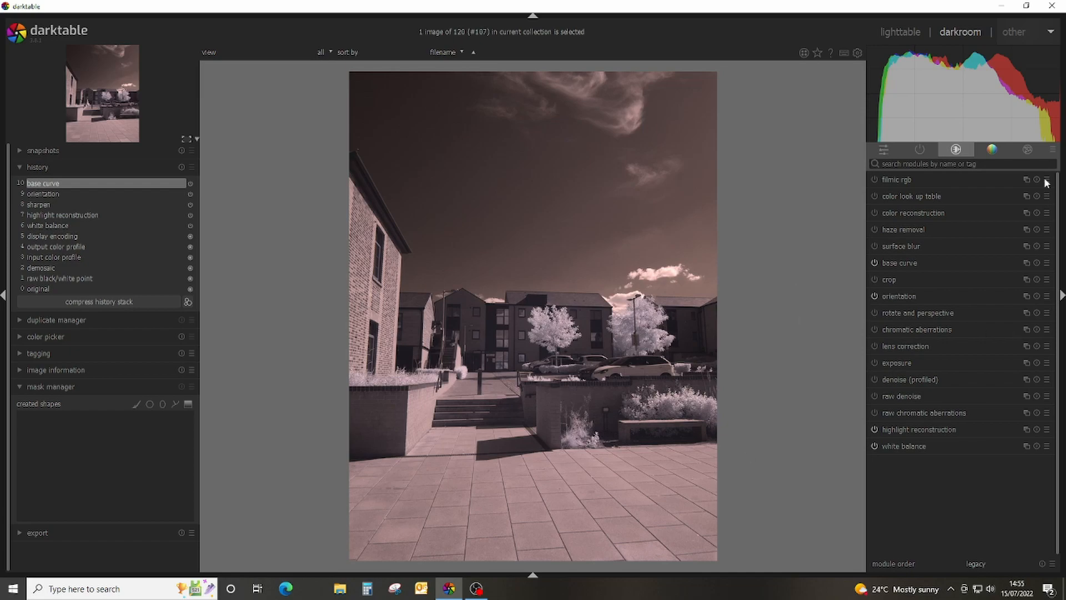
Convert the courtyard photo to black and white with the monochrome module and enable local contrast
left_click(1028, 150)
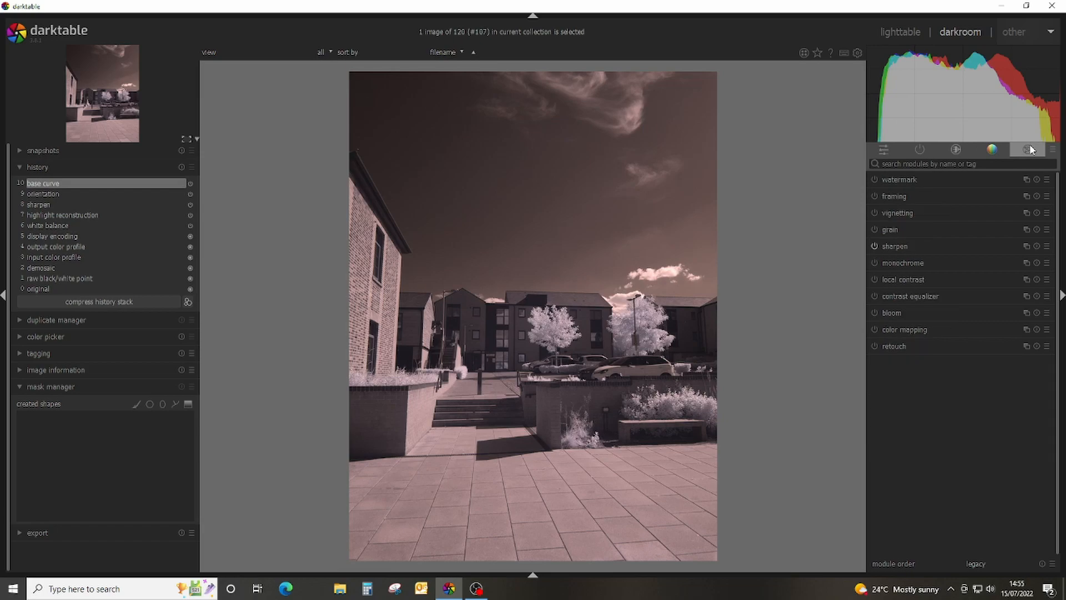
left_click(875, 263)
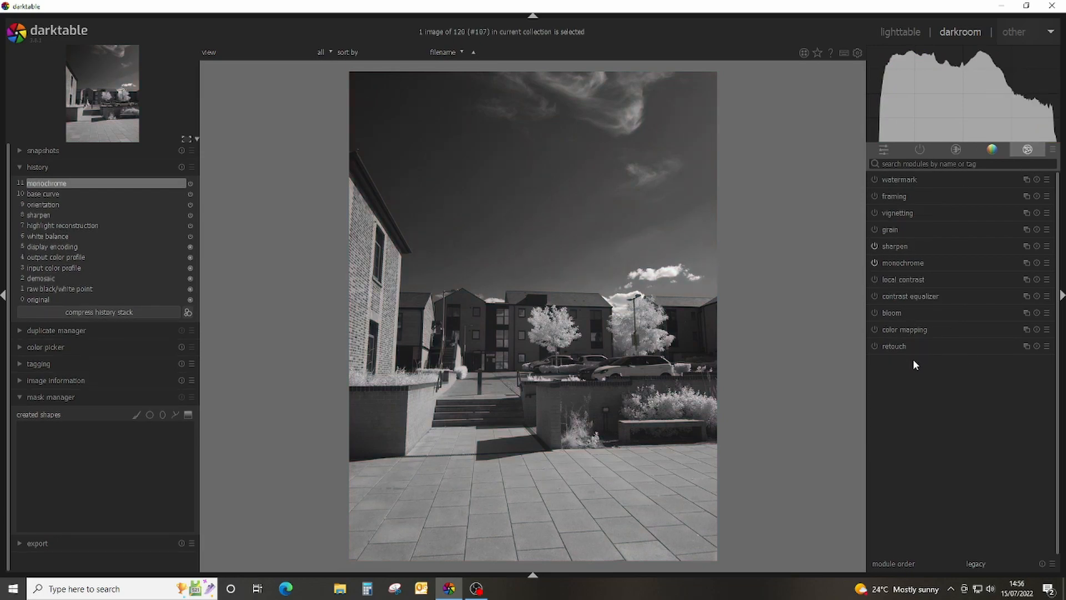
left_click(875, 280)
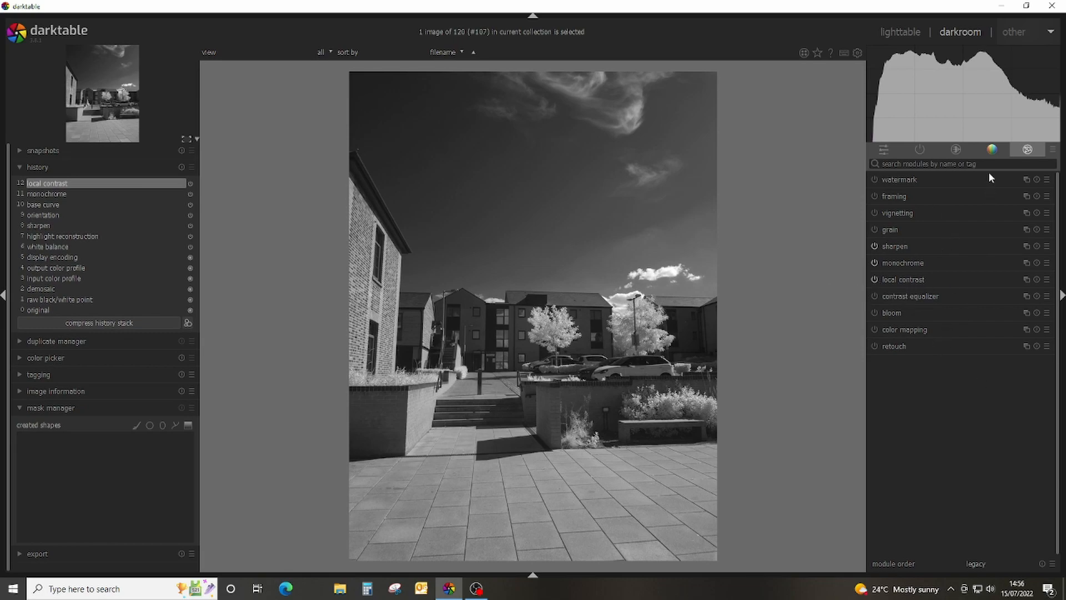
Enable shadows and highlights on the courtyard photo, comparing the image with the module off and on
left_click(992, 150)
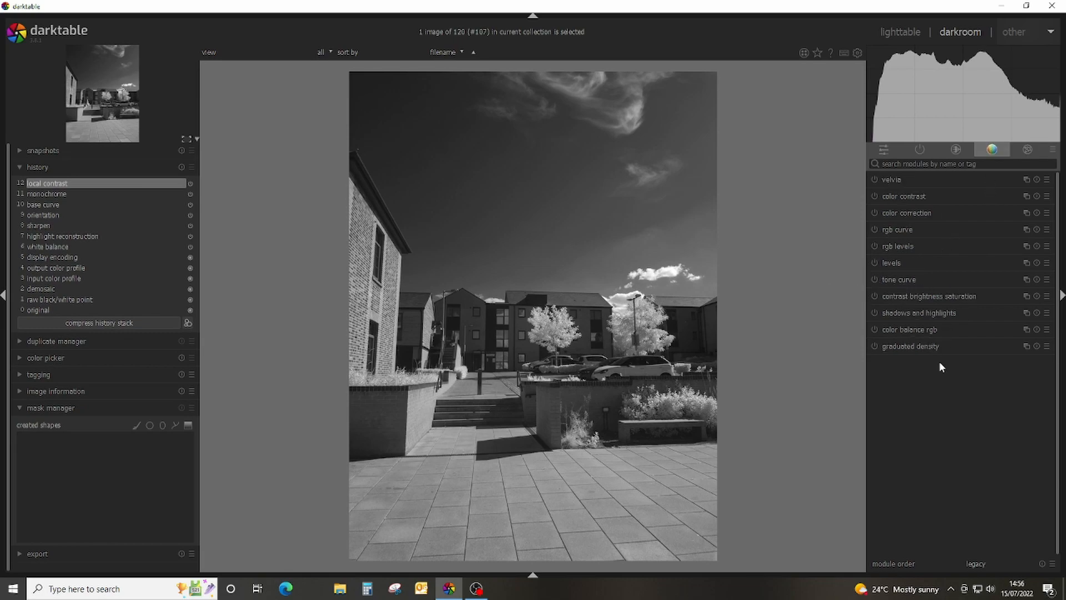
left_click(874, 312)
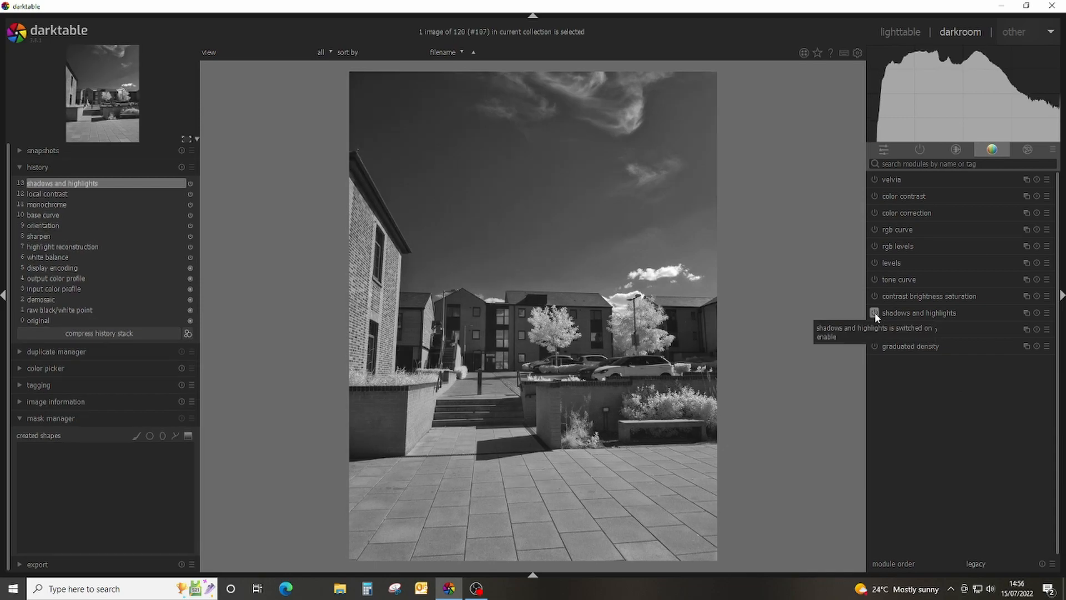
left_click(875, 313)
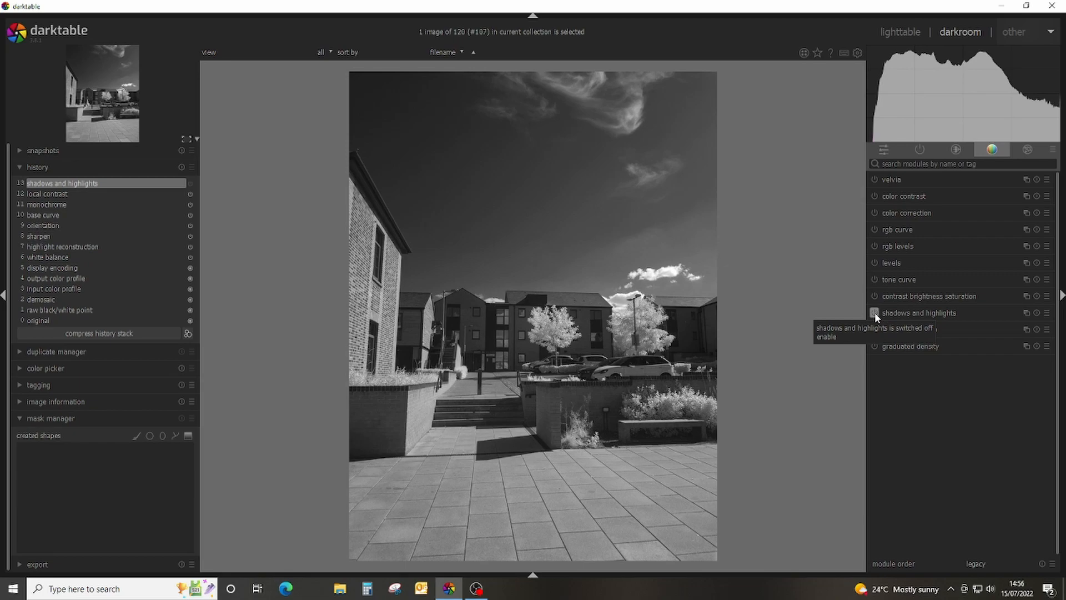
left_click(874, 312)
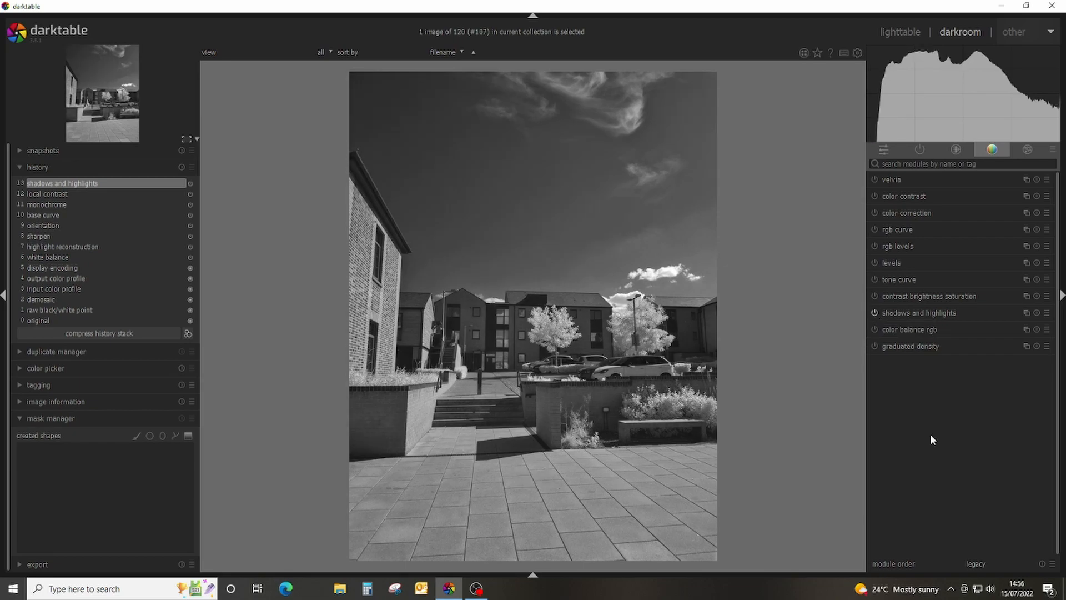
Move the black point of the courtyard photo's tone curve inward to 4.1 / 0.0
left_click(900, 280)
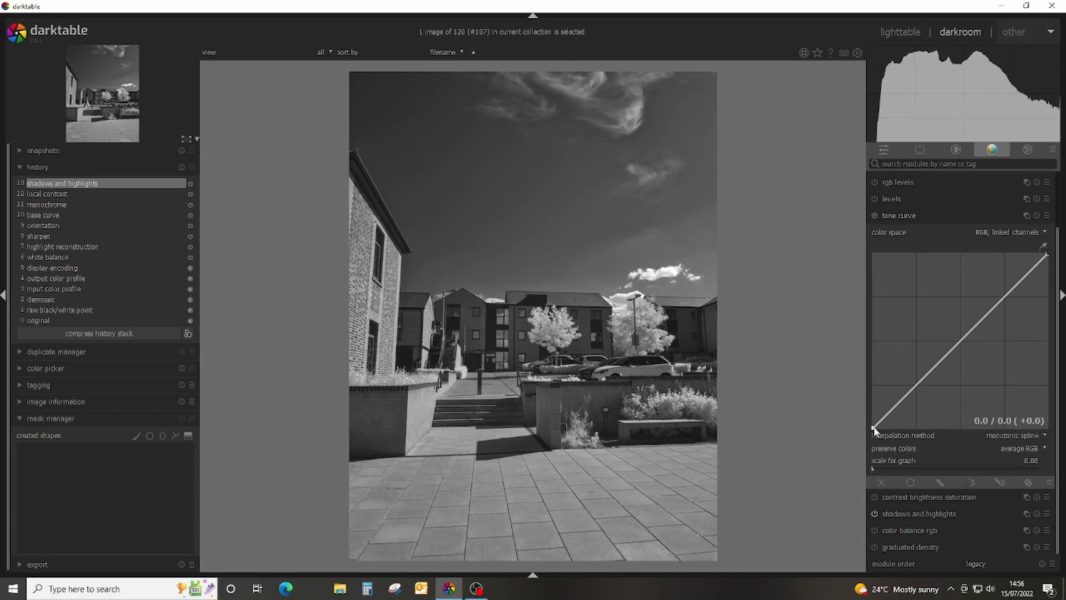
left_click_drag(873, 429, 881, 434)
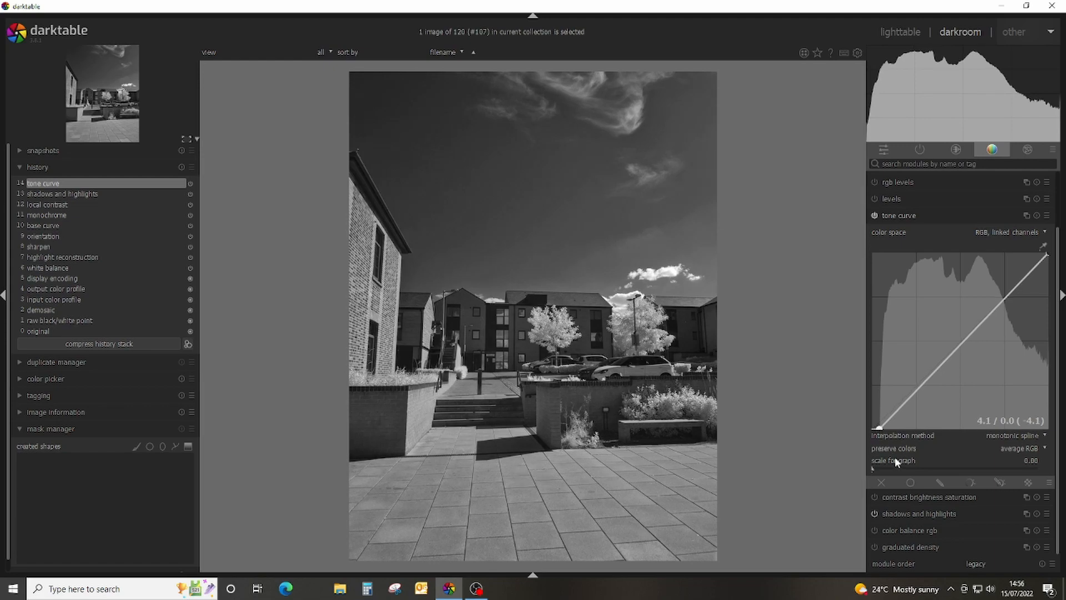
left_click(900, 216)
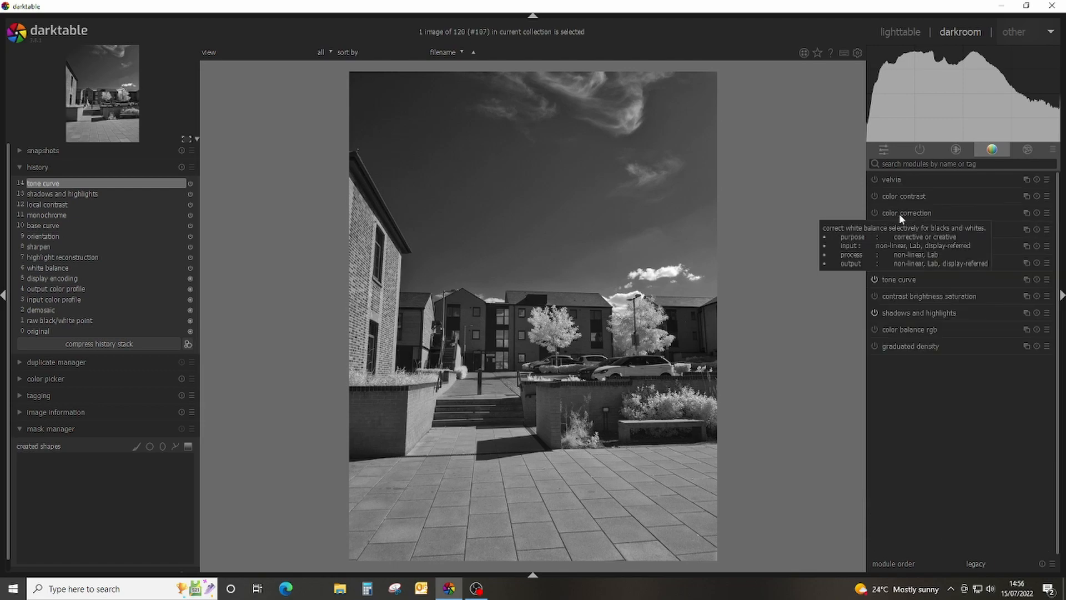
Enable filmic rgb on the courtyard photo, comparing the image with the module off and on
left_click(956, 151)
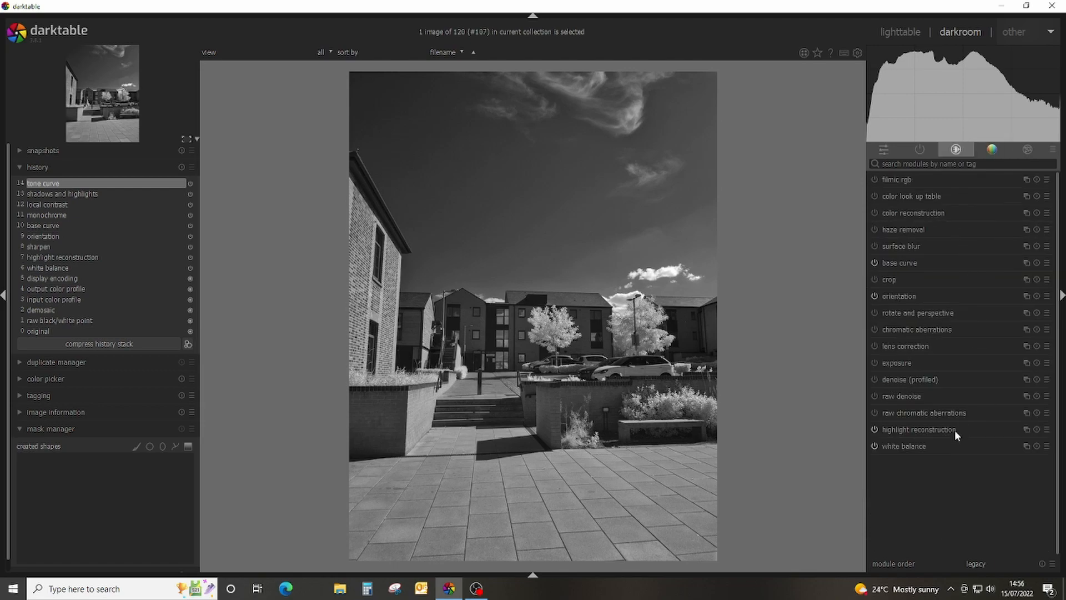
left_click(874, 180)
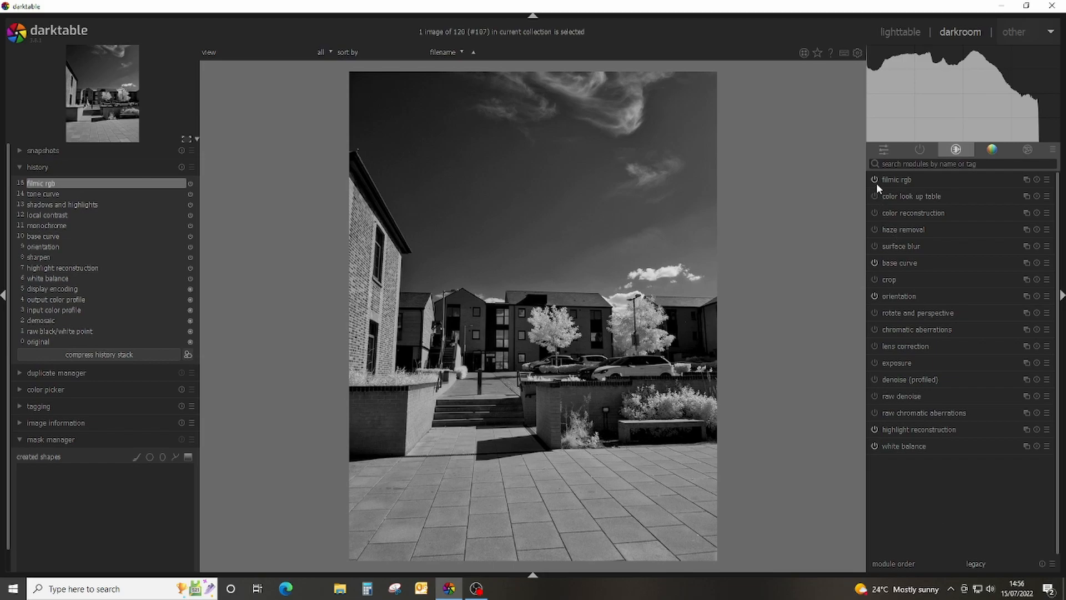
left_click(876, 180)
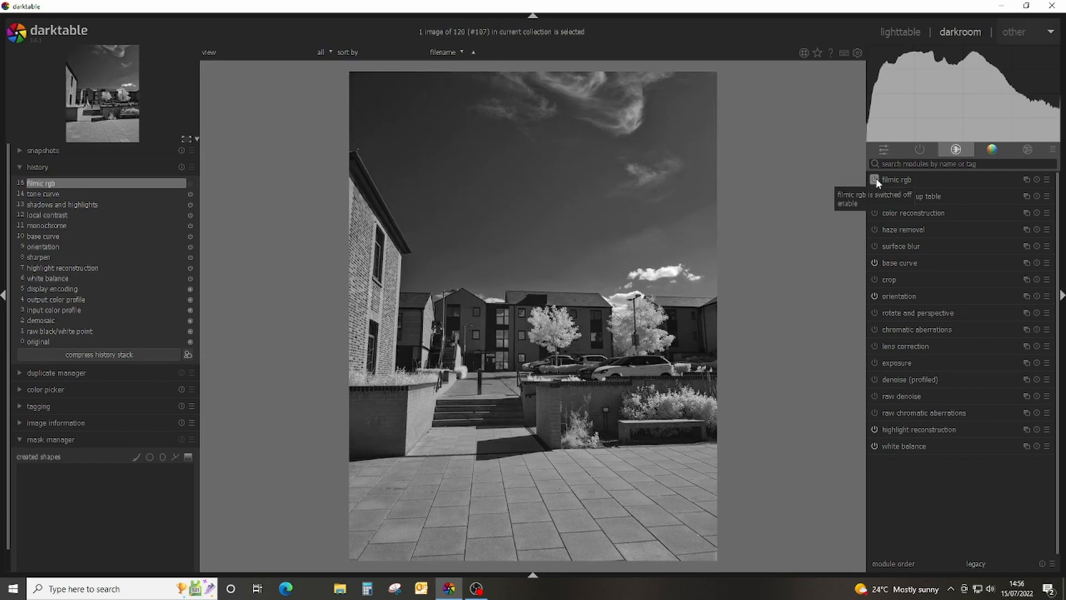
left_click(875, 180)
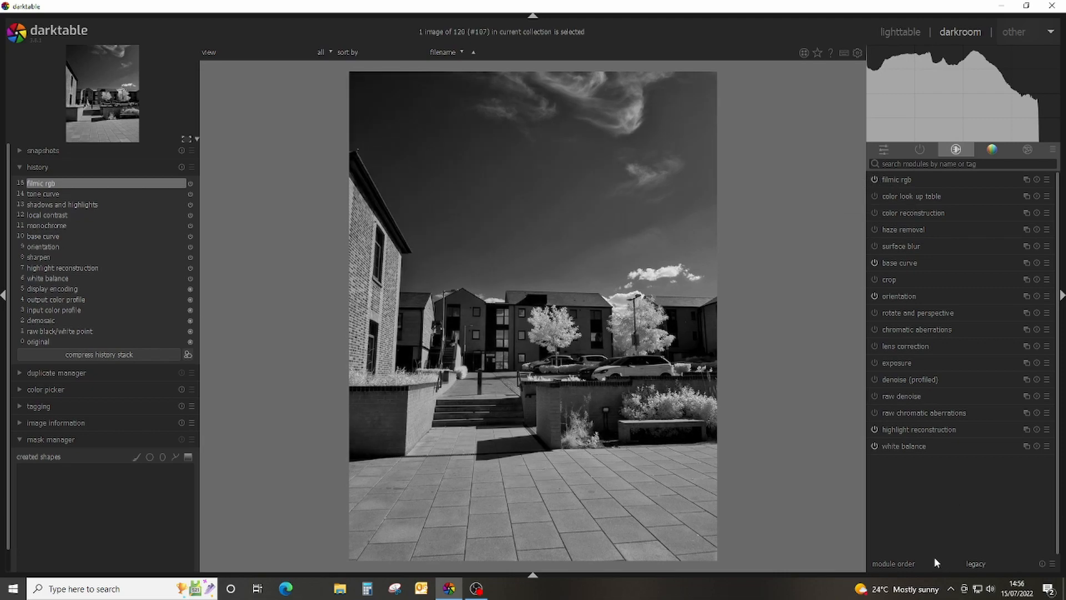
Crop part of the paved foreground off the lower edge of the courtyard photo with a freehand aspect
left_click(891, 279)
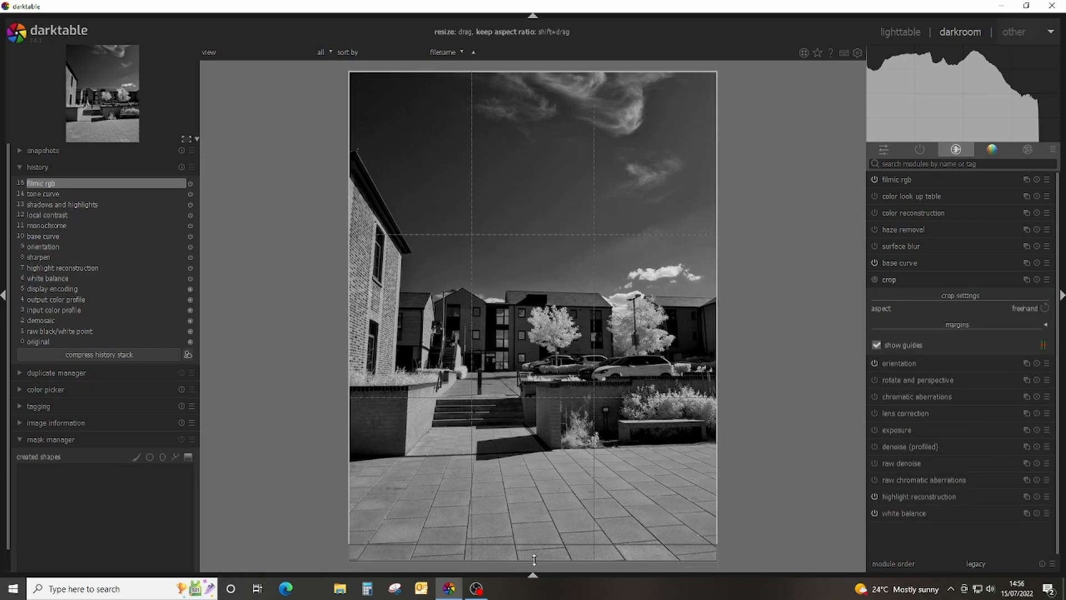
left_click_drag(535, 559, 547, 498)
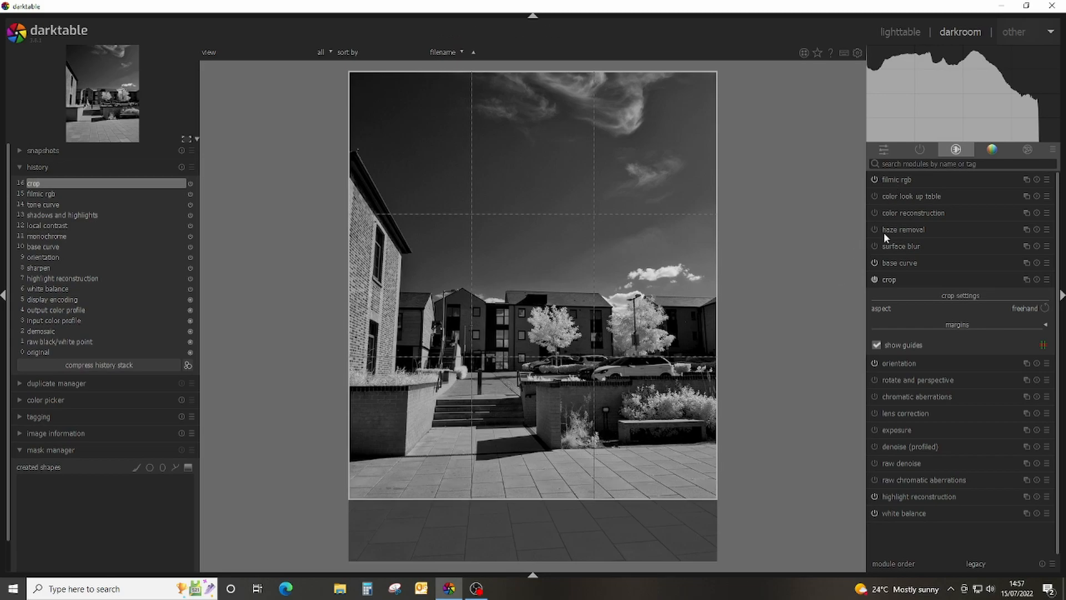
left_click(891, 279)
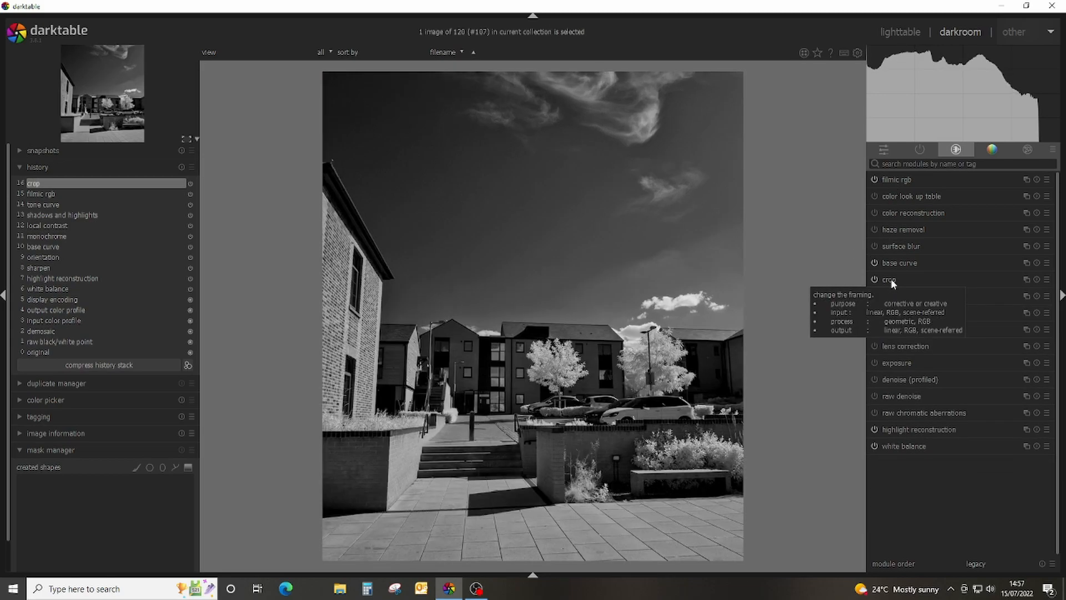
Return to the lighttable and export the edited courtyard photo to disk as an 8-bit JPEG
left_click(895, 31)
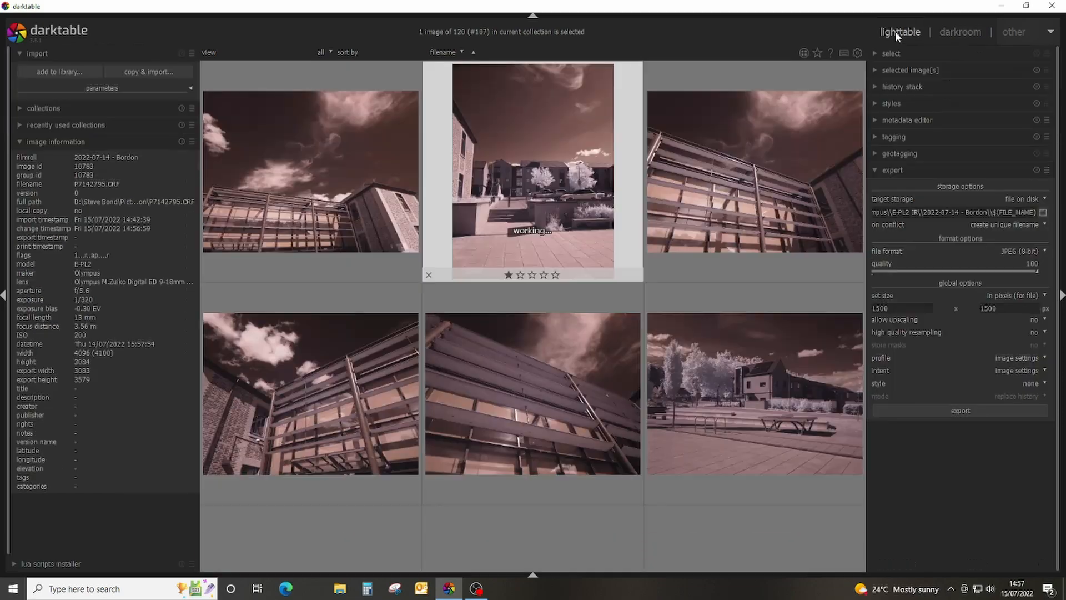
left_click(962, 411)
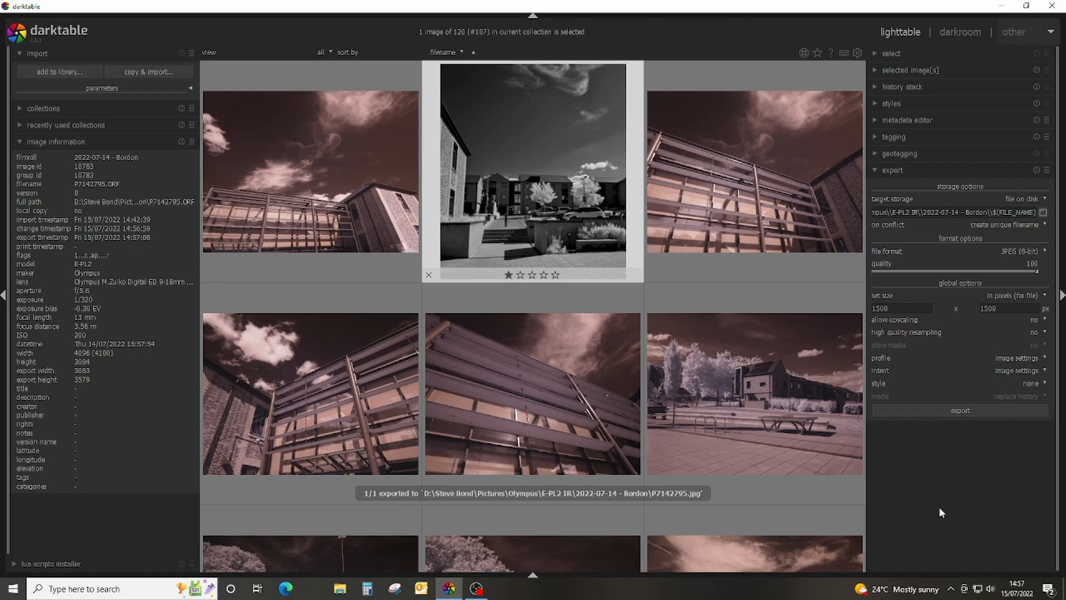
Switch to File Explorer and open the 2022-07-14 - Bordon folder under Pictures, Olympus, E-PL2 IR on the D: drive
left_click(341, 590)
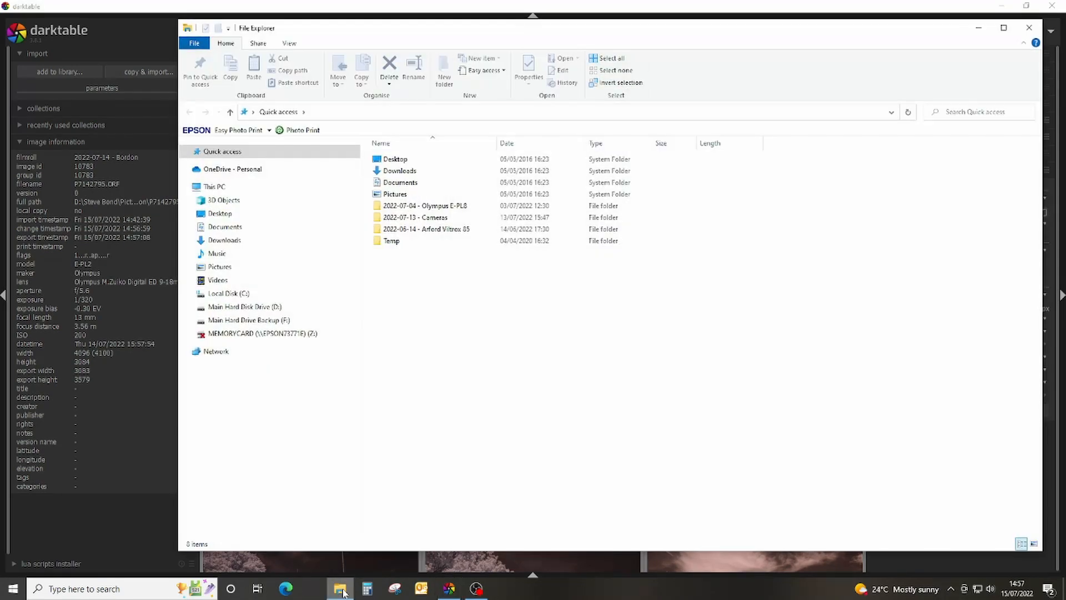
left_click(189, 307)
left_click(193, 319)
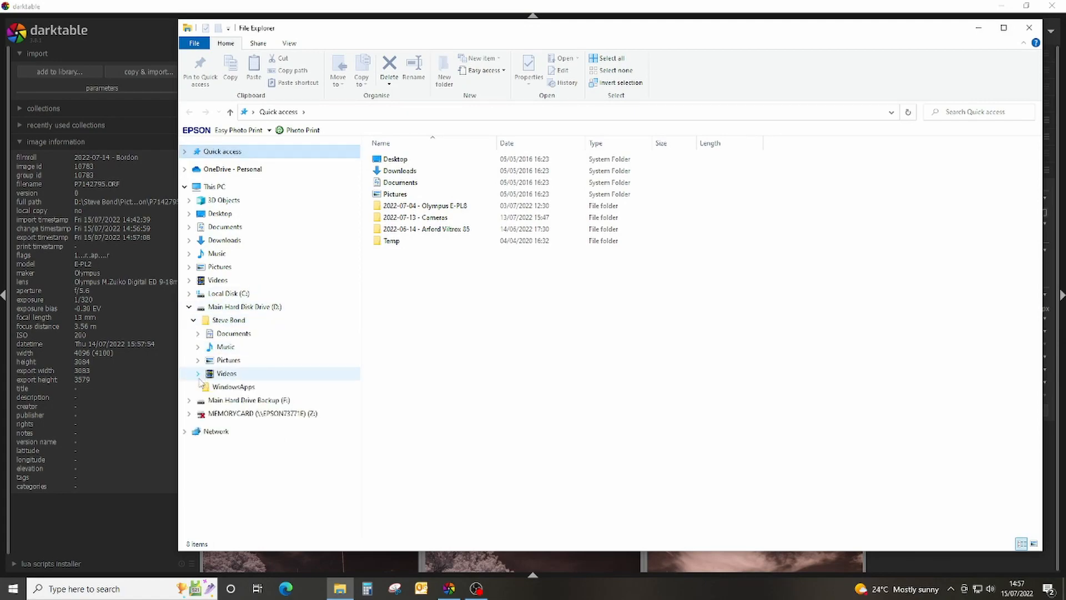
left_click(198, 360)
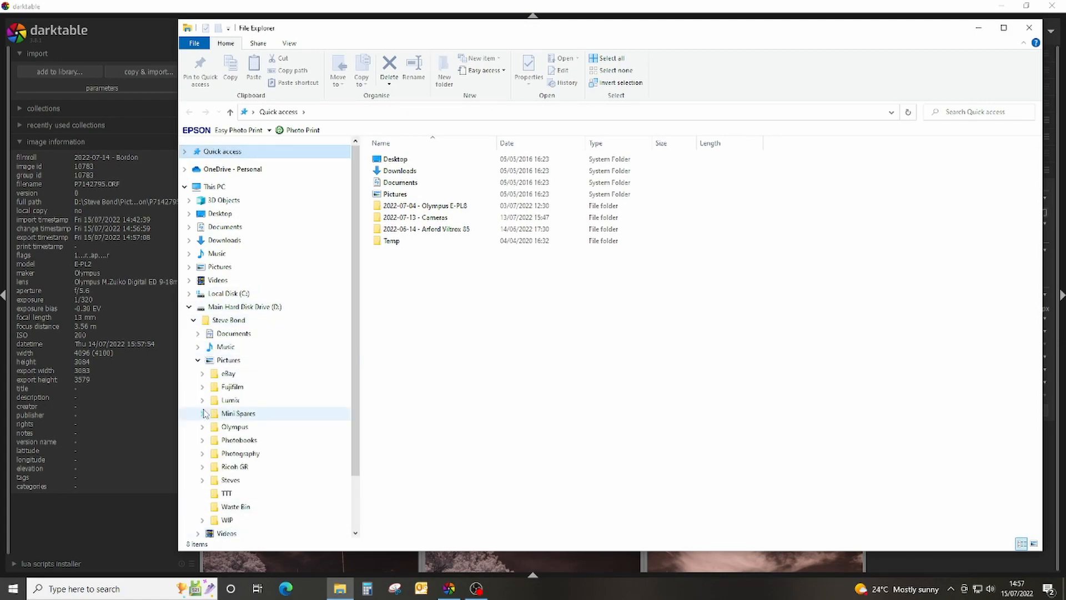
left_click(202, 427)
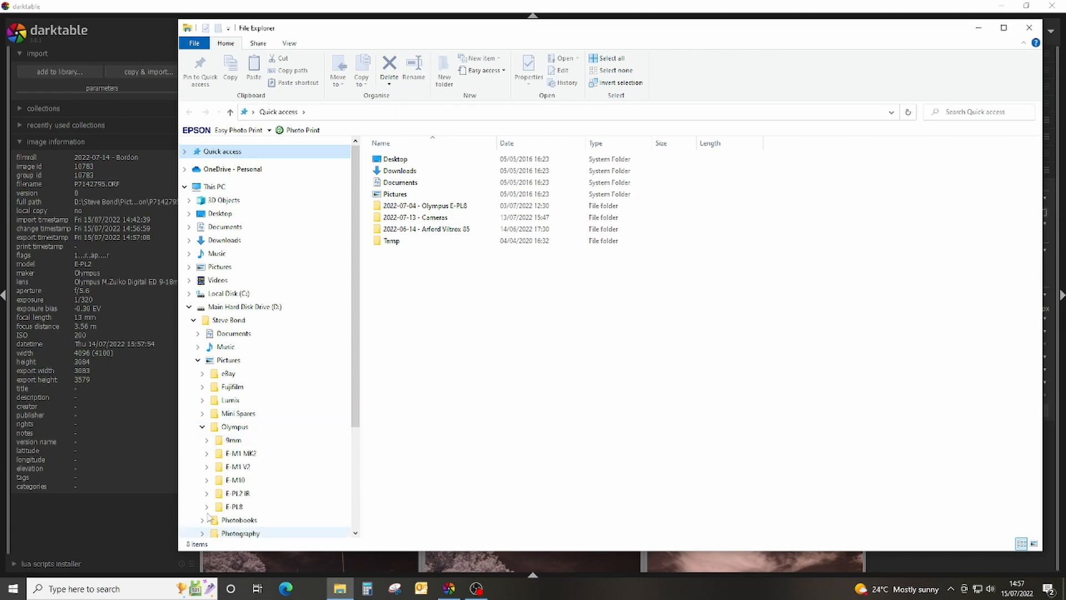
left_click(207, 493)
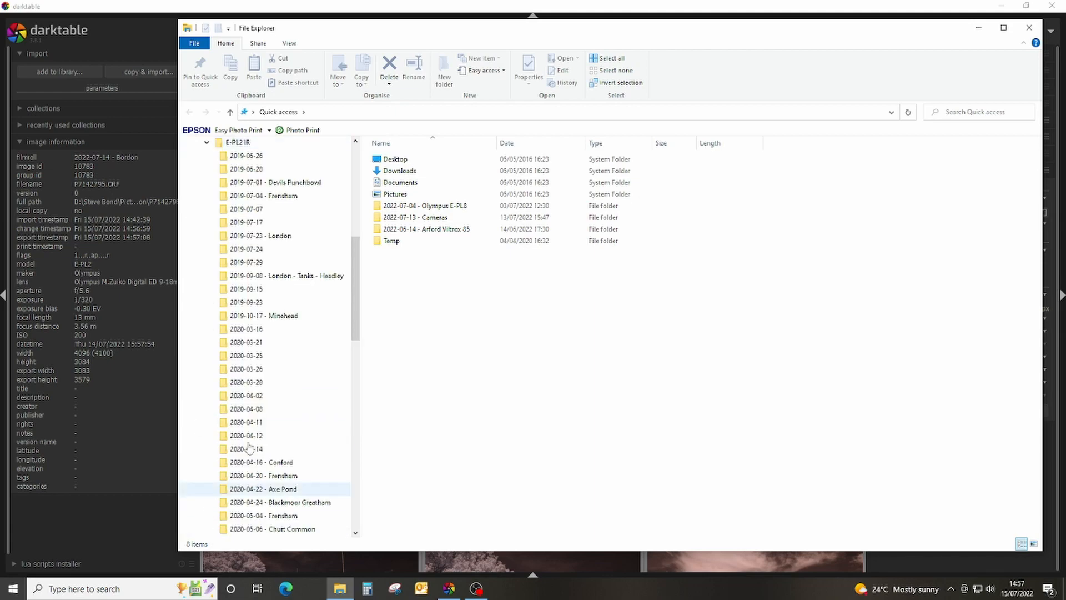
left_click_drag(353, 265, 358, 457)
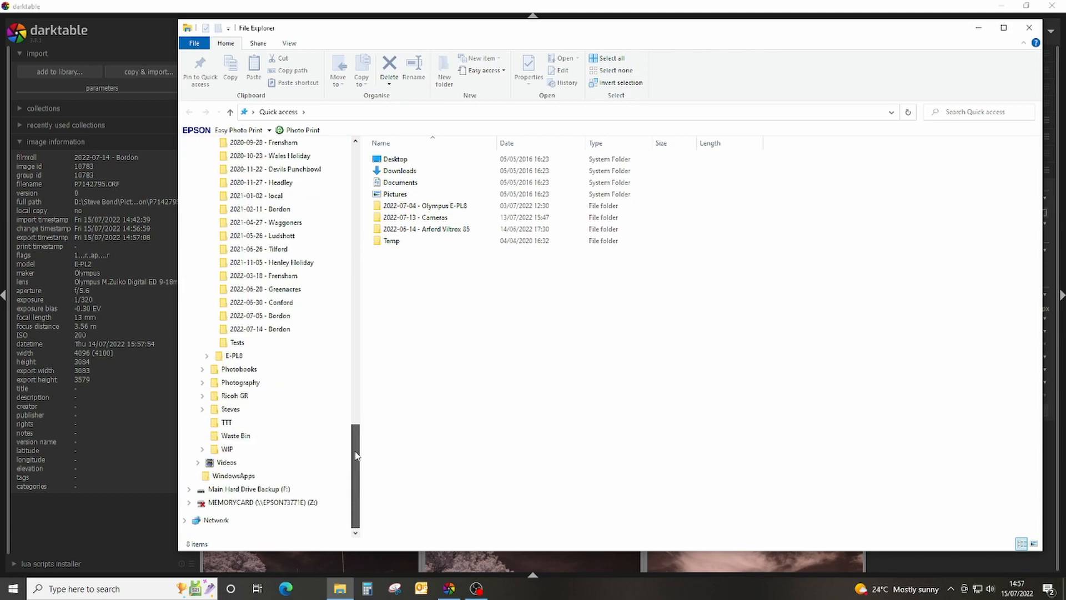
left_click(225, 330)
Sort the folder's files by type and open the exported P7142795.jpg for viewing
left_click(632, 146)
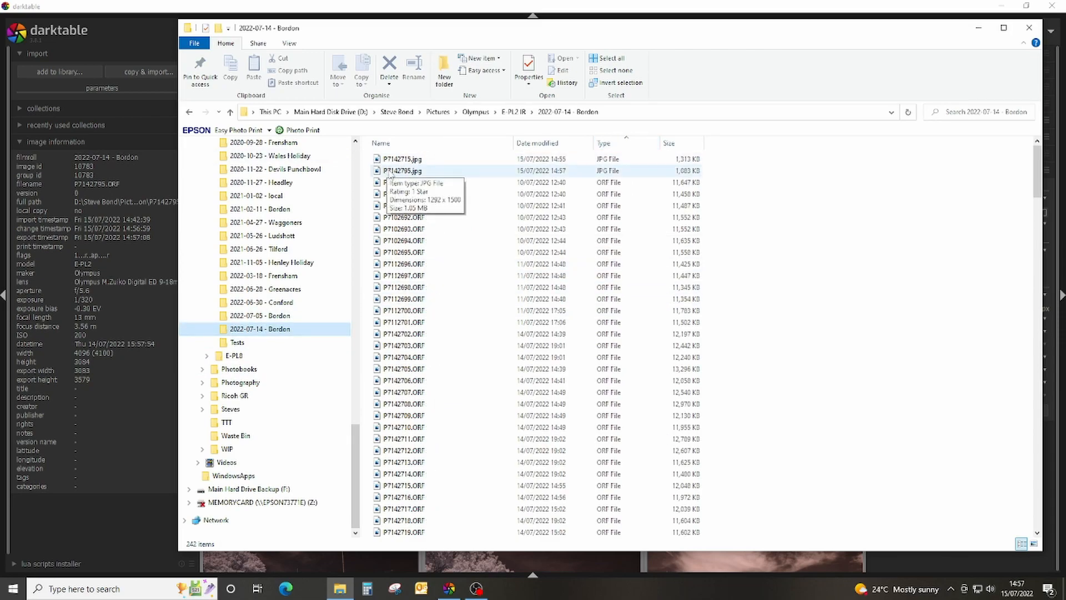
double_click(388, 172)
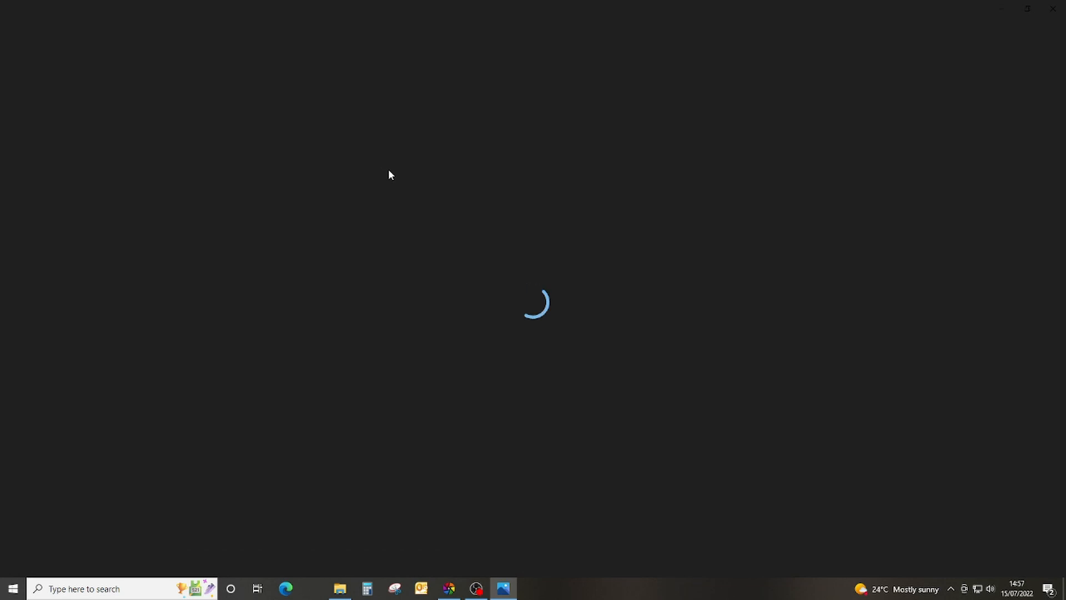